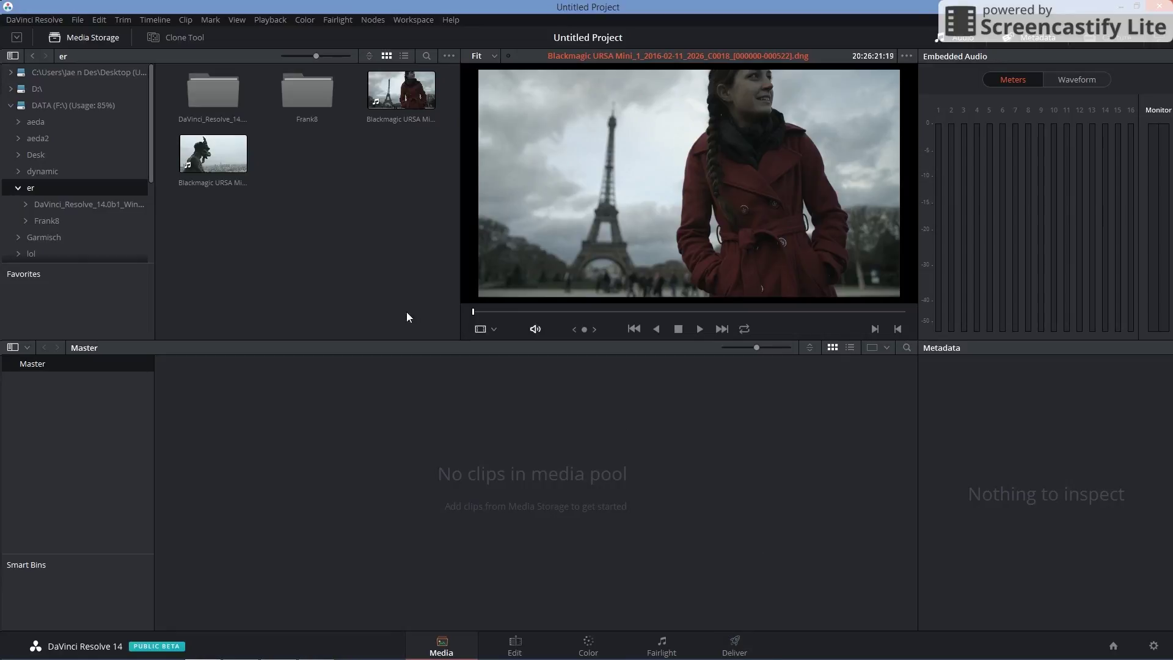
Preview the gargoyle and Eiffel Tower URSA Mini clips, then the RED clip in Frank8
click(220, 164)
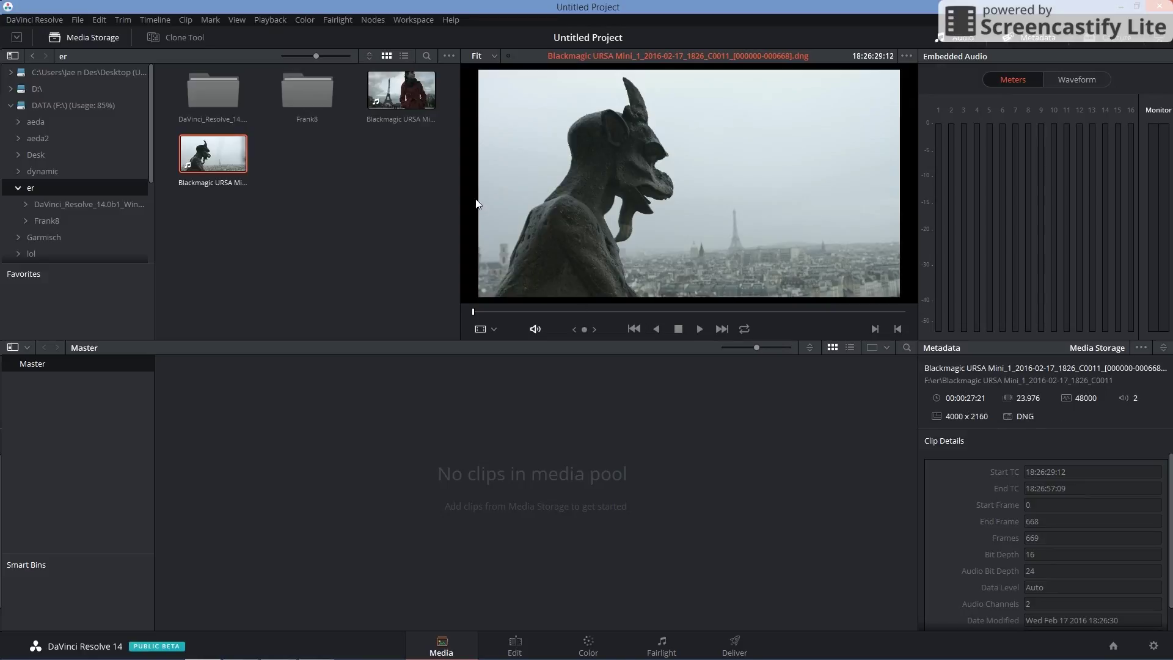
click(413, 96)
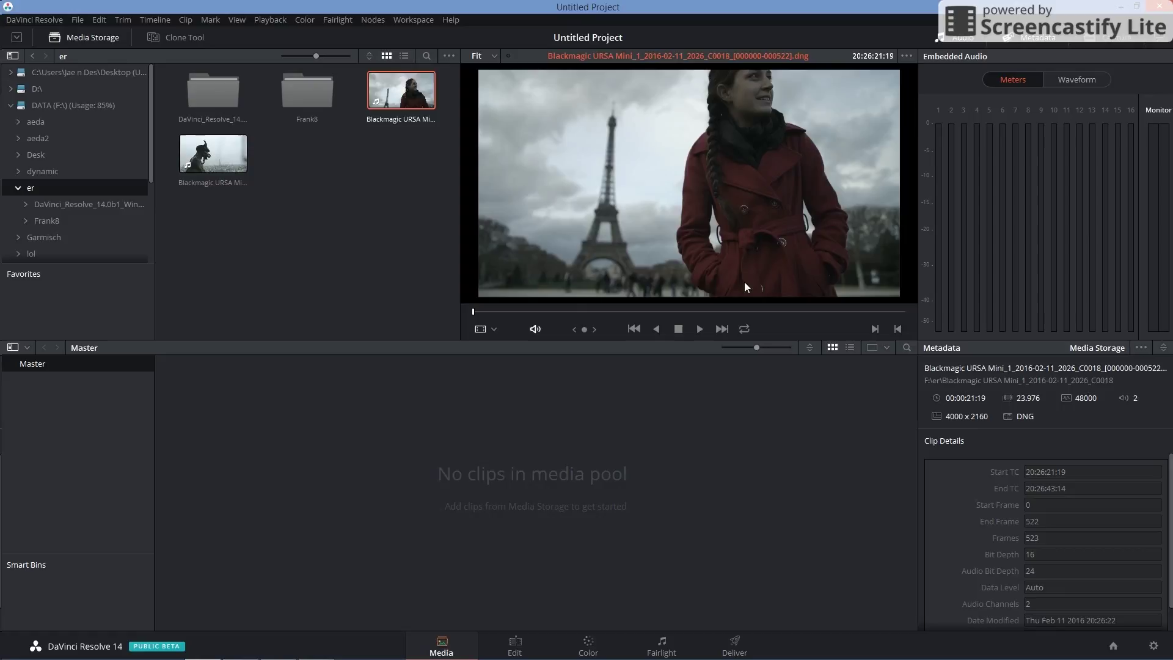
click(701, 328)
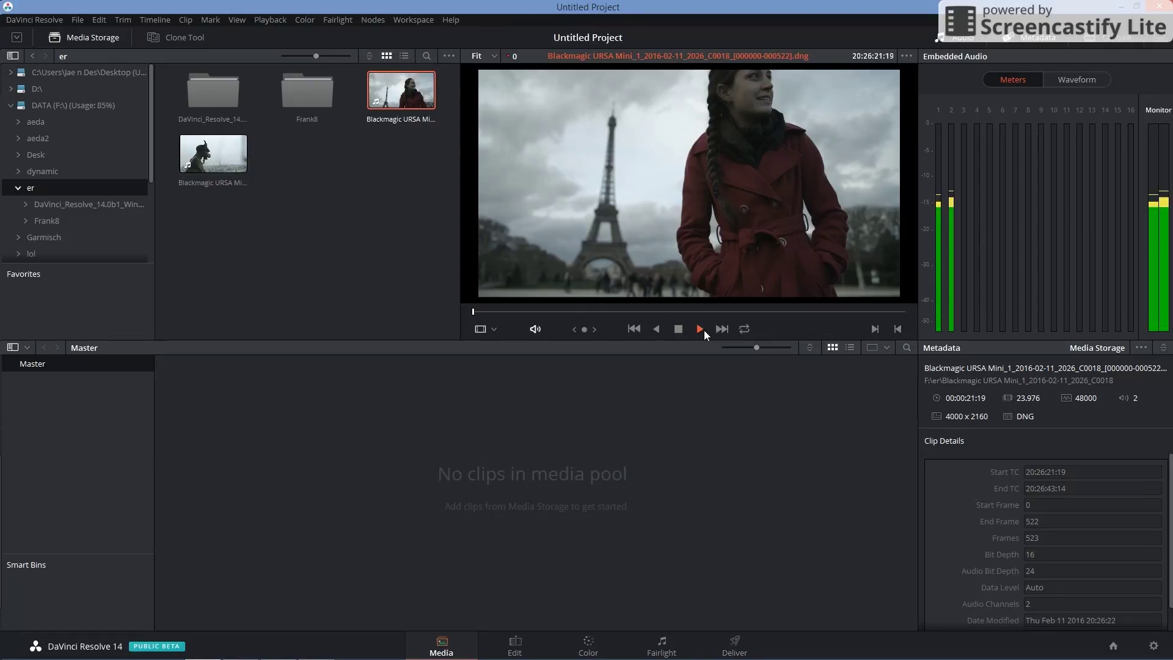
click(675, 329)
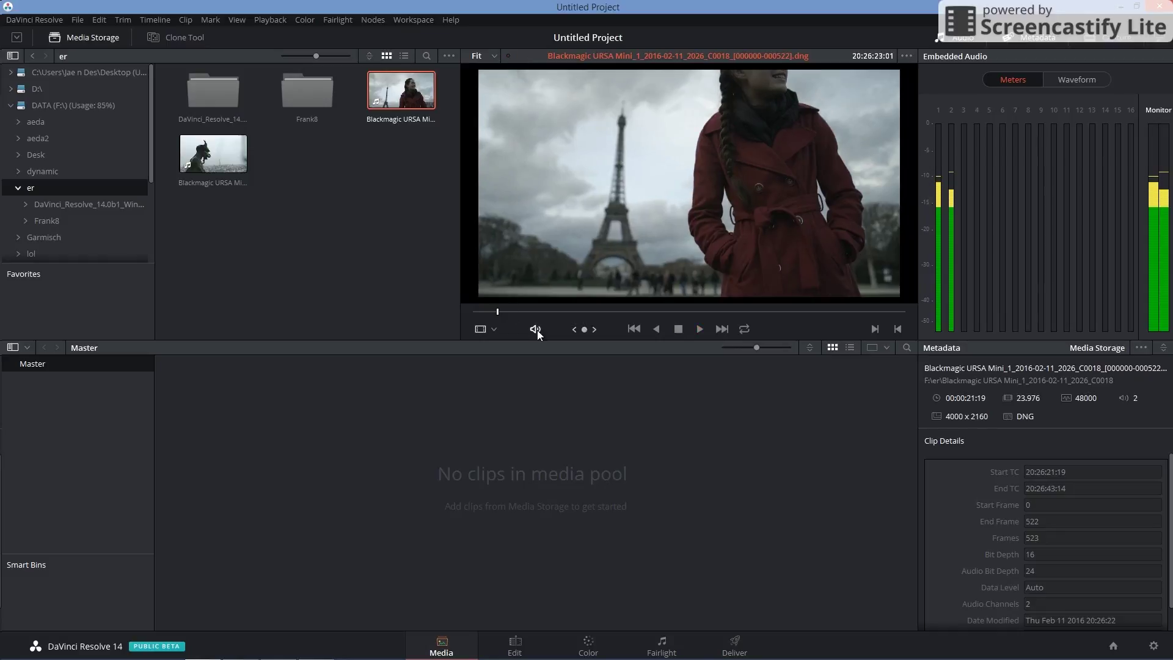
double_click(299, 91)
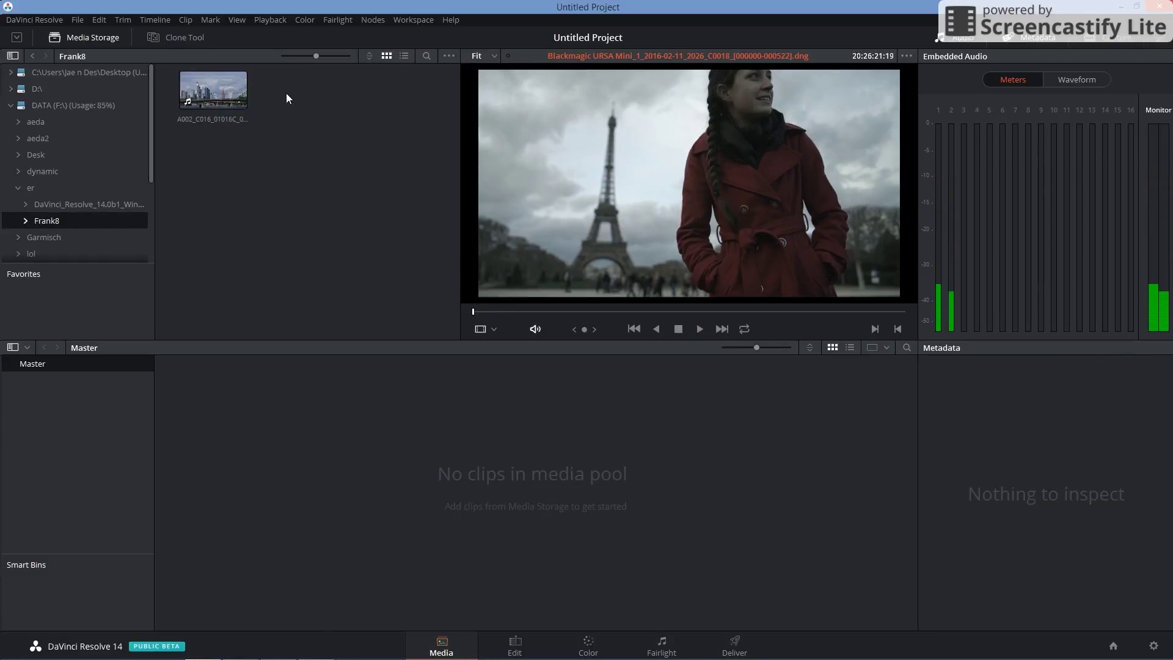
click(199, 88)
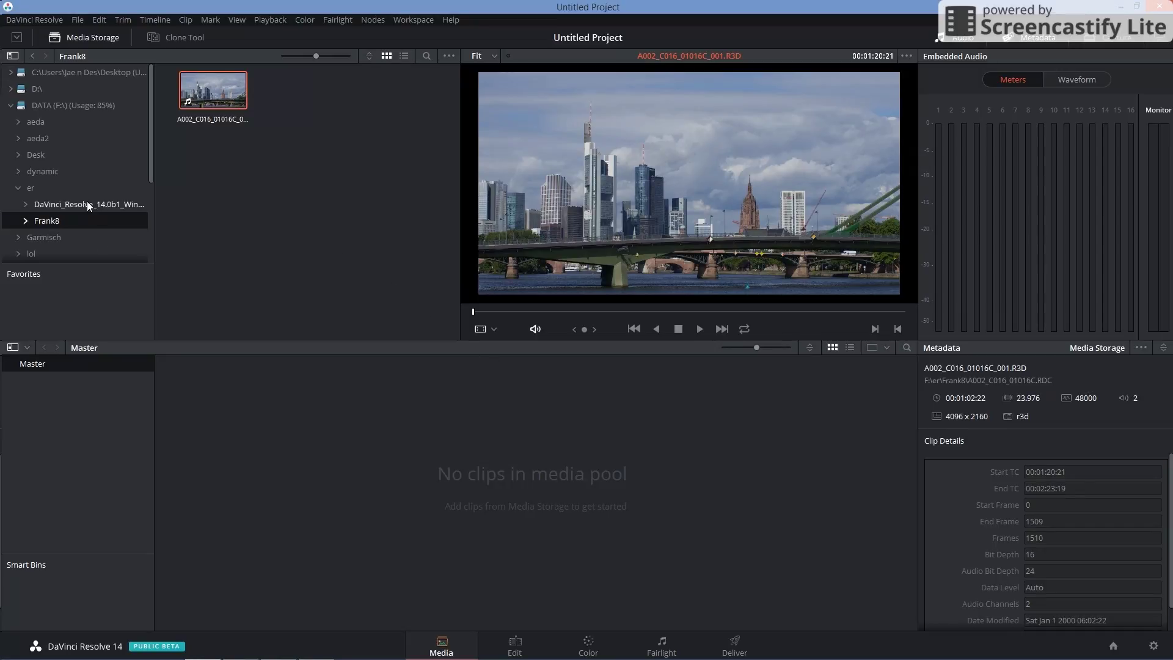
Add the gargoyle, Eiffel Tower and RED clips to the Media Pool, changing the frame rate to match
click(31, 187)
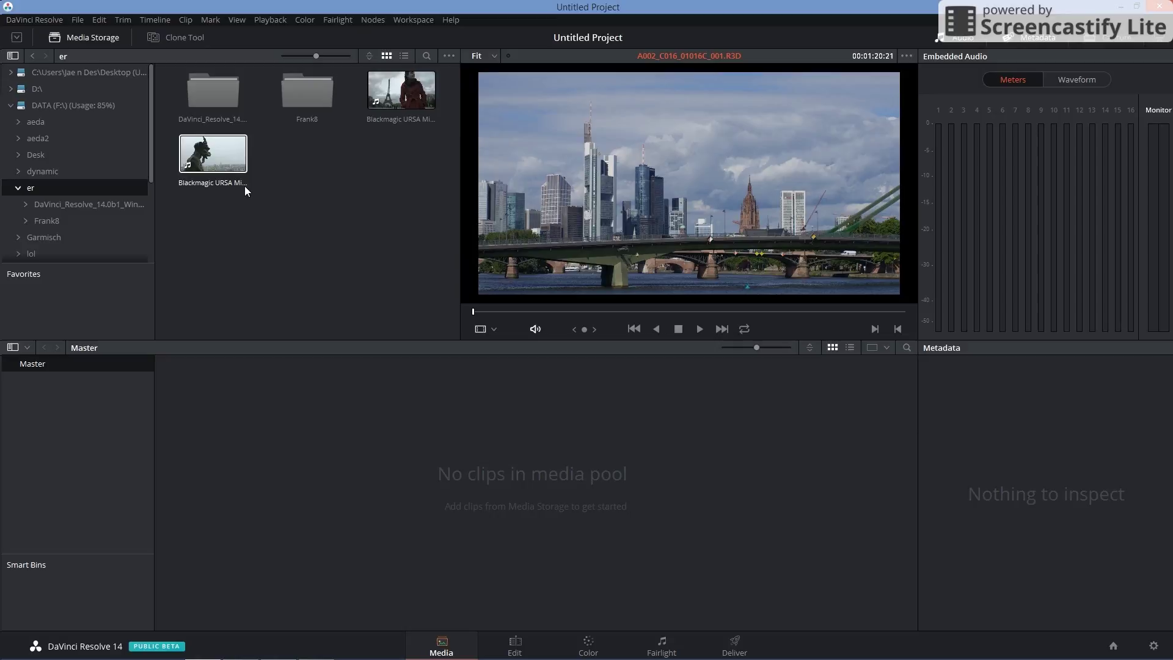
drag(195, 164, 209, 494)
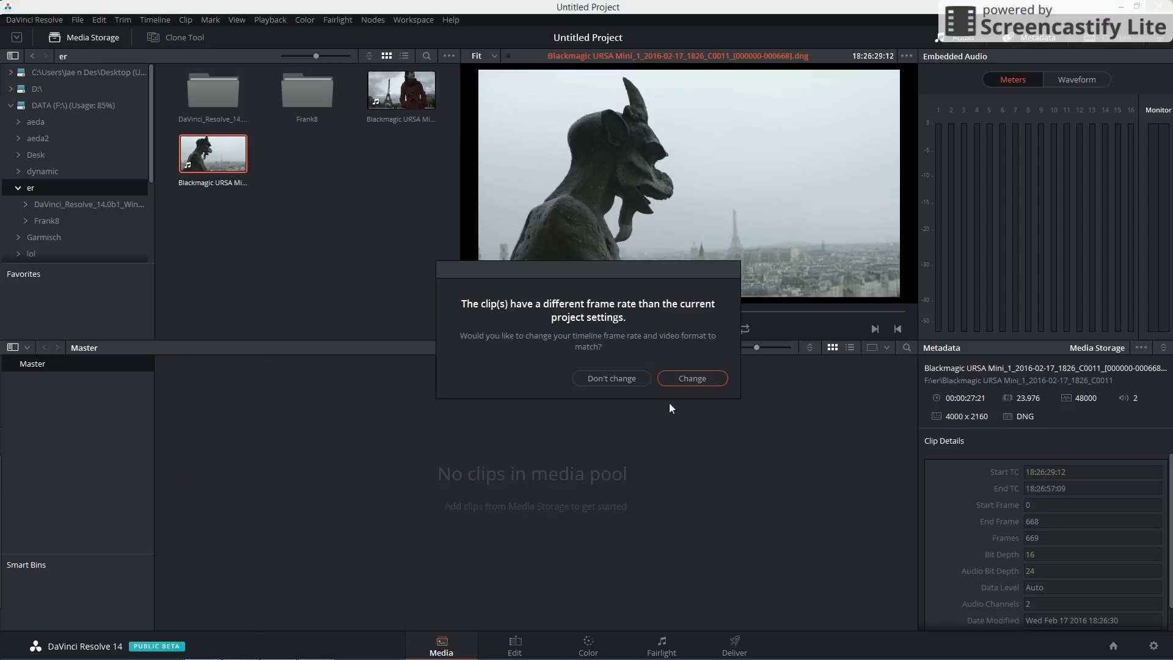
click(693, 379)
drag(401, 90, 372, 390)
double_click(314, 117)
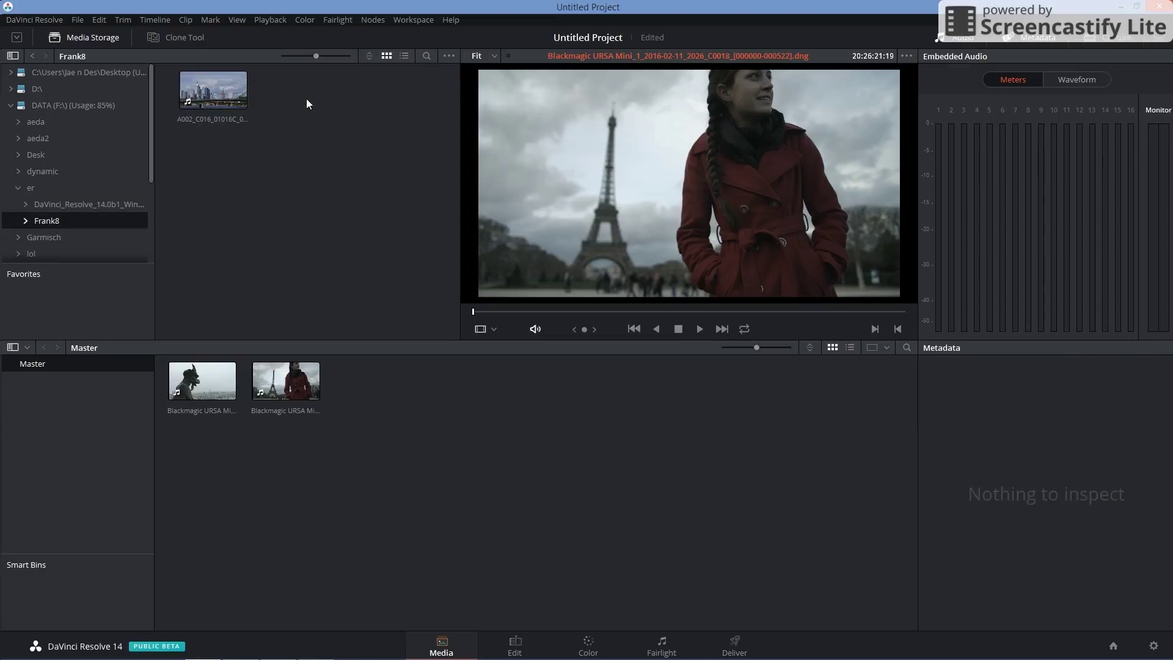
drag(213, 91, 370, 381)
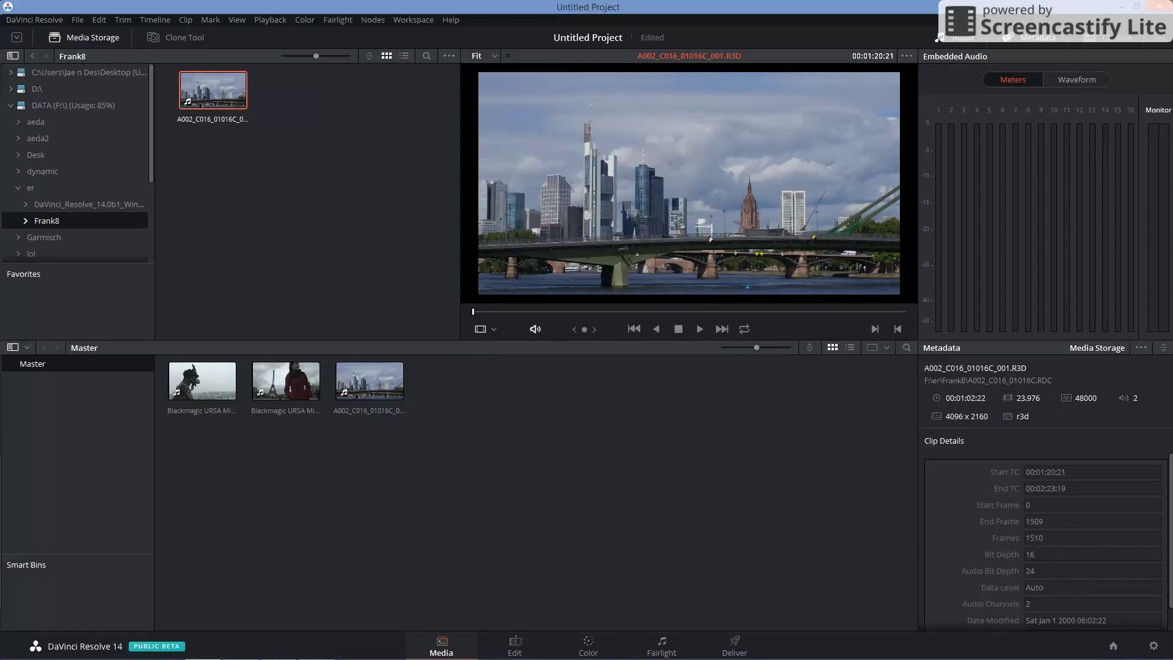
click(1157, 653)
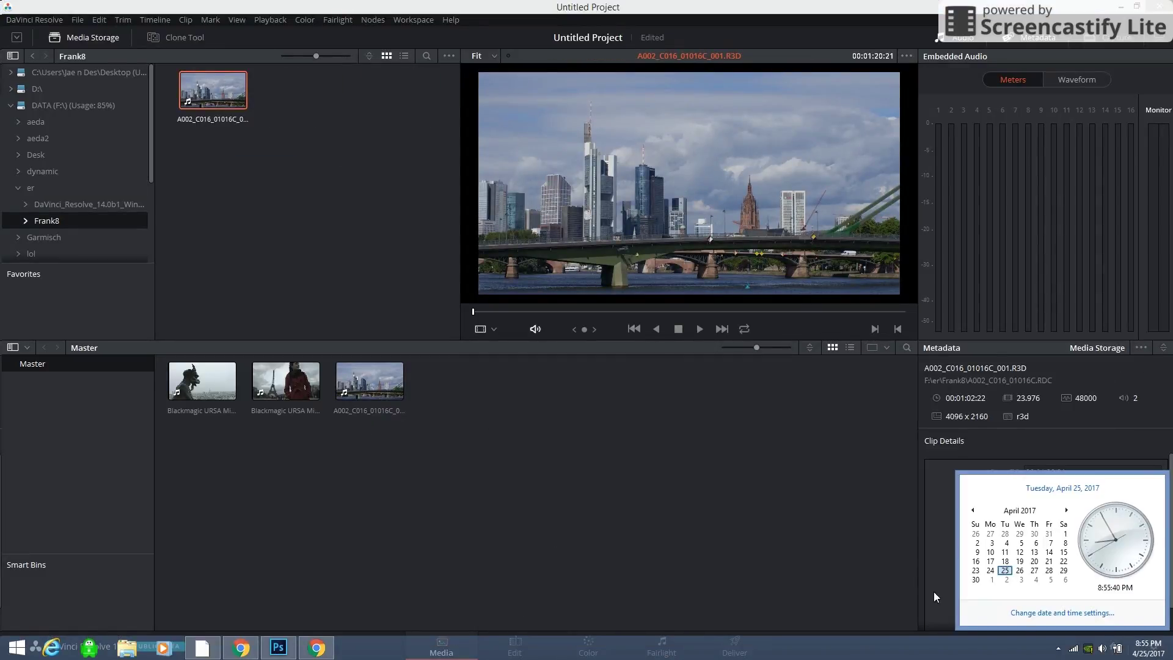
click(978, 427)
Set the project's timeline resolution to 3840 x 2160 Ultra HD and save the settings
key(shift+9)
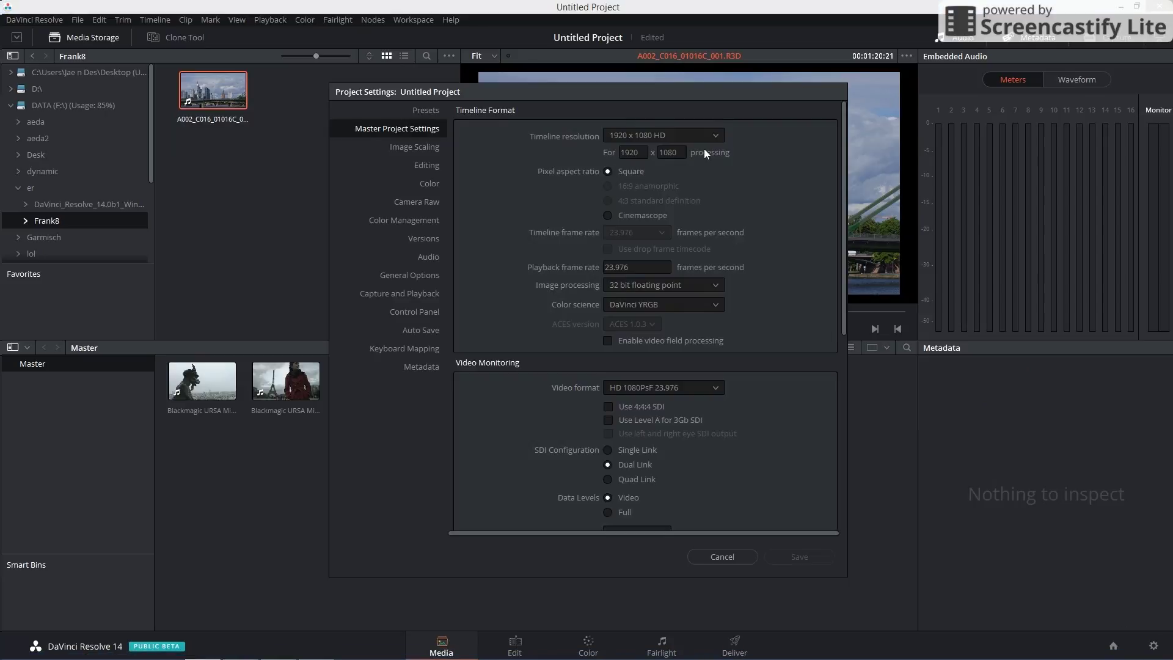
click(702, 136)
click(670, 173)
click(806, 556)
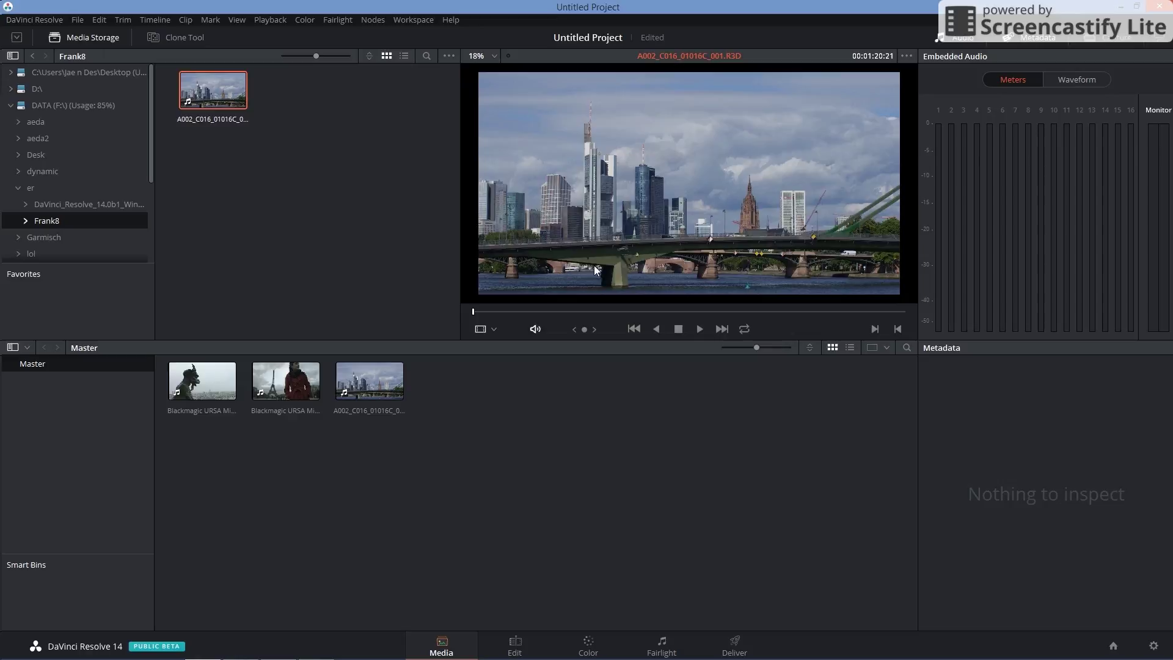
scroll(624, 255, down, 3)
scroll(623, 255, up, 2)
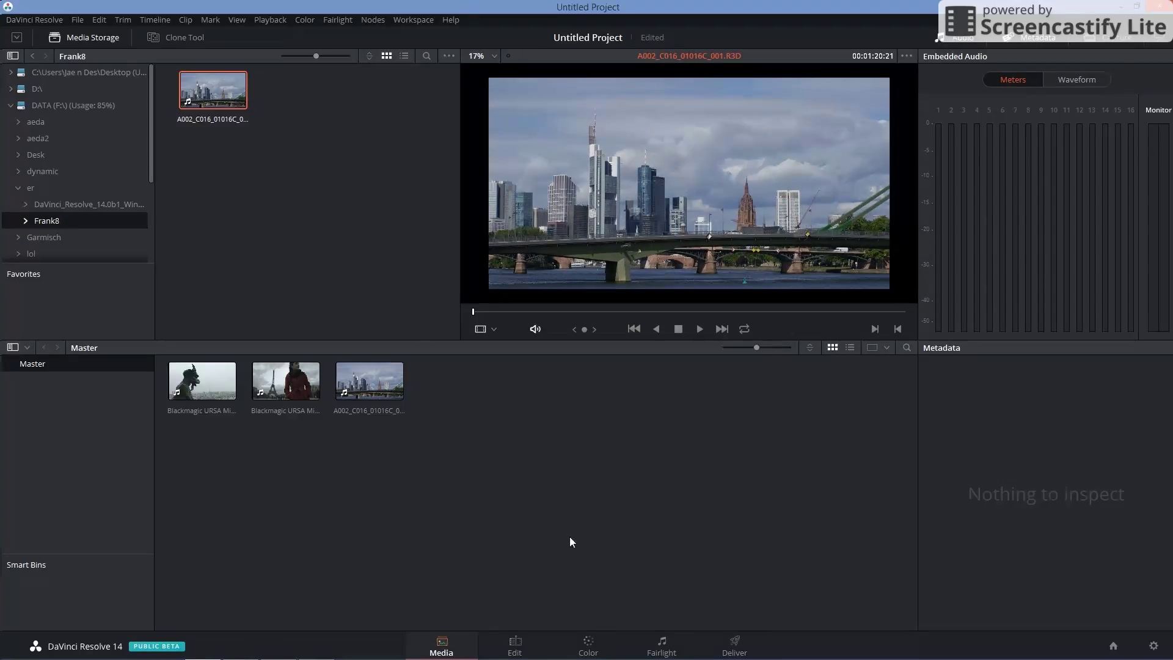
Put the gargoyle clip on a new Timeline 1 in the Edit page, then go to the Windows Start screen
click(516, 643)
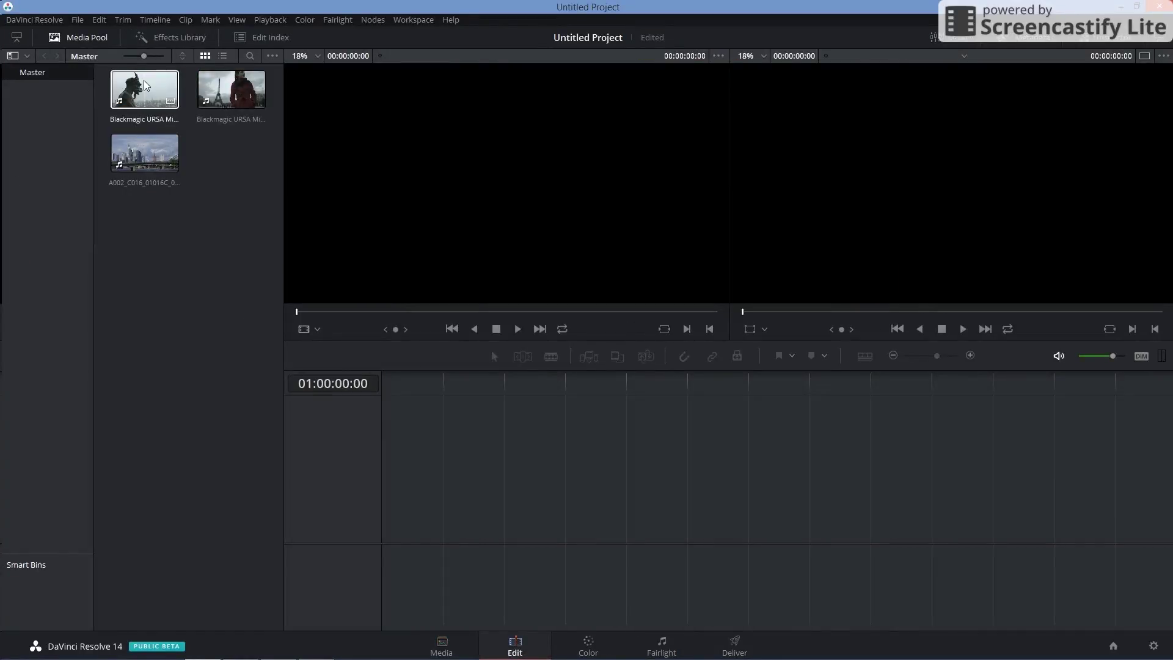
drag(145, 86, 413, 514)
key(Home)
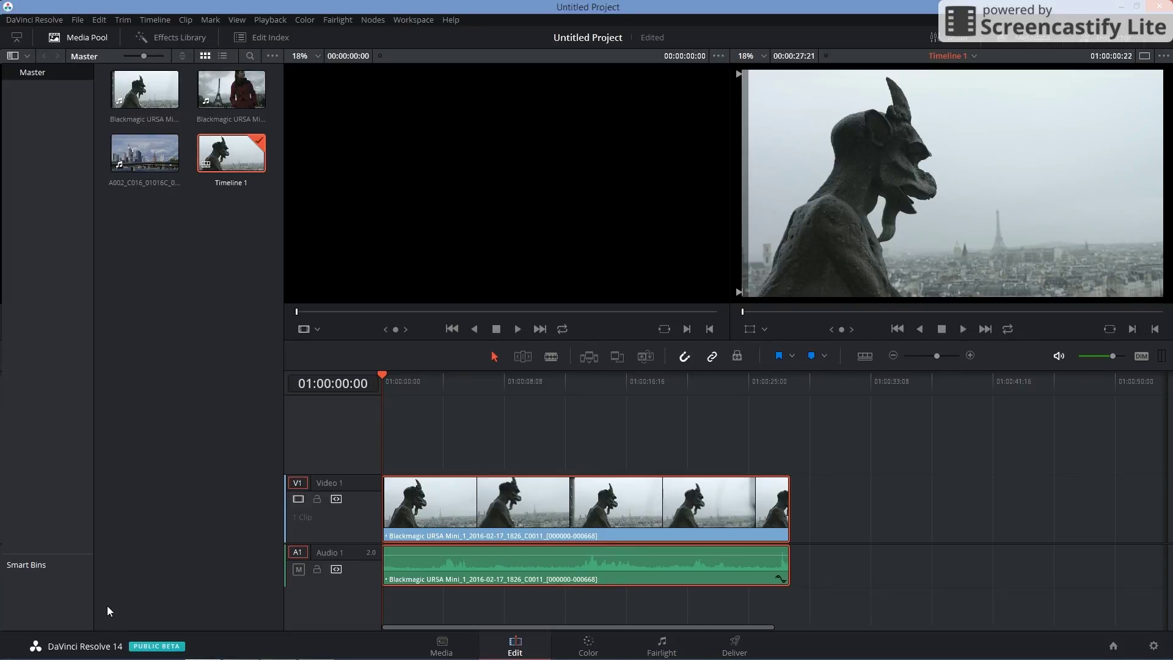
key(super)
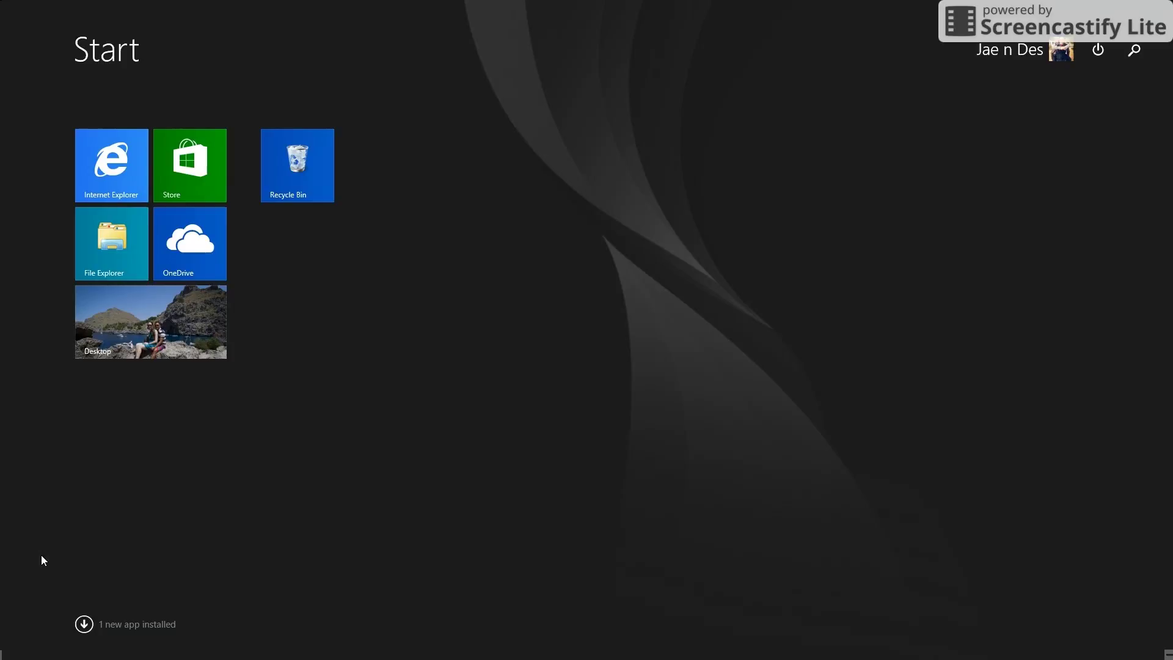
Open This PC's system properties to view Windows 8.1, Core i7-4700HQ and 16 GB RAM
text(computer)
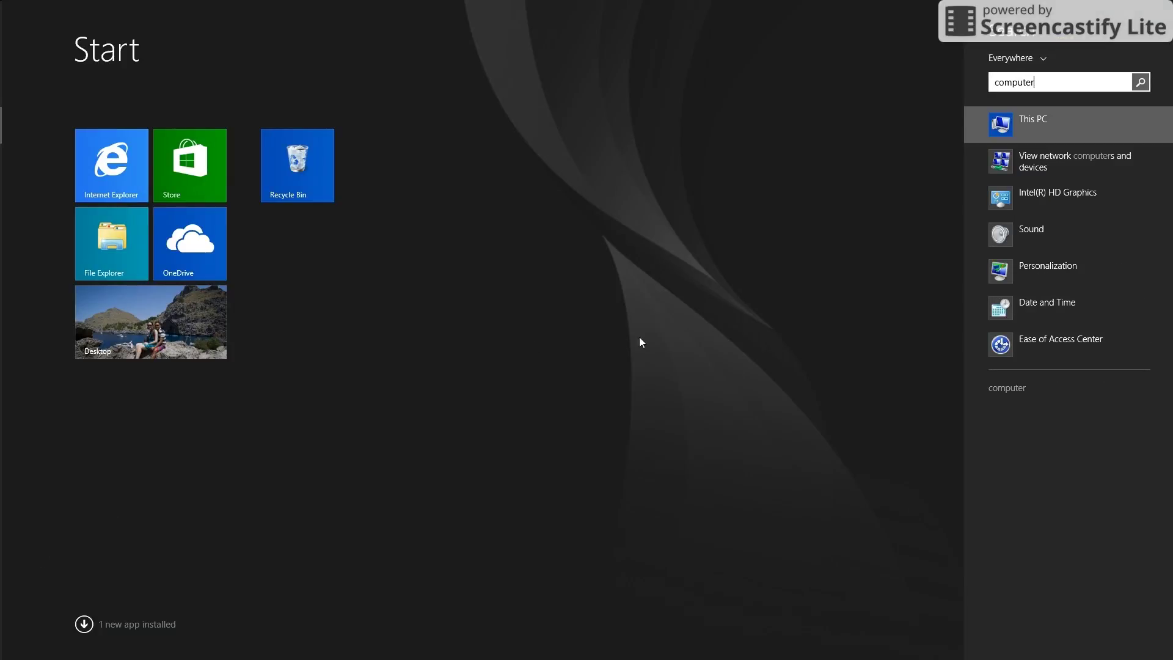
click(971, 132)
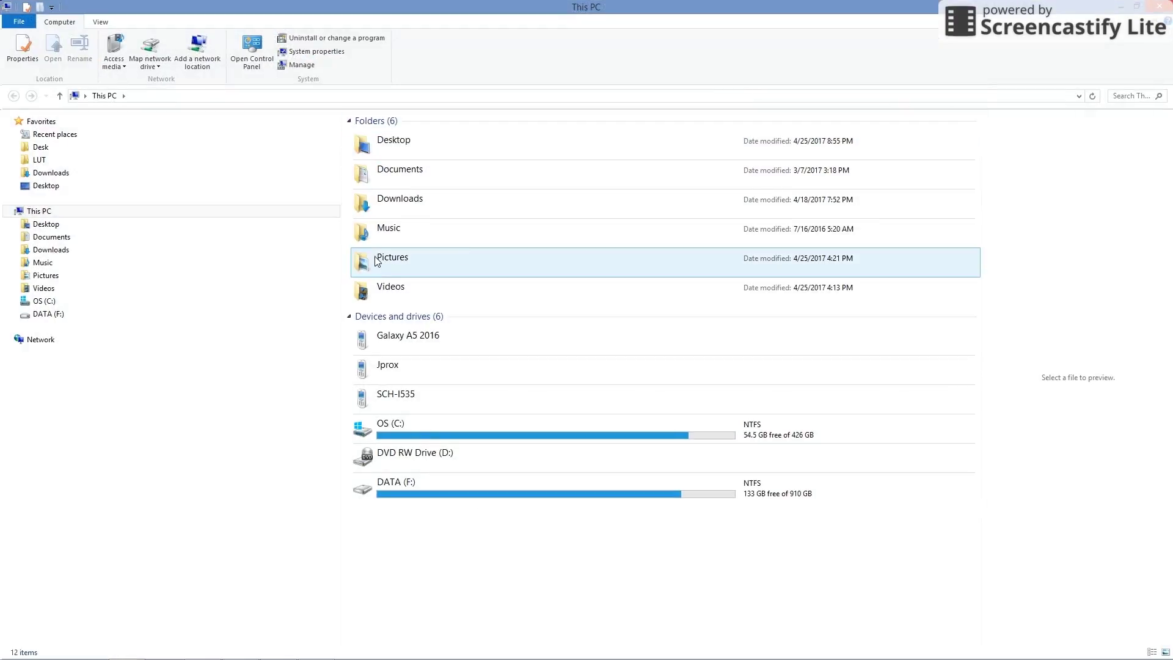
right_click(37, 212)
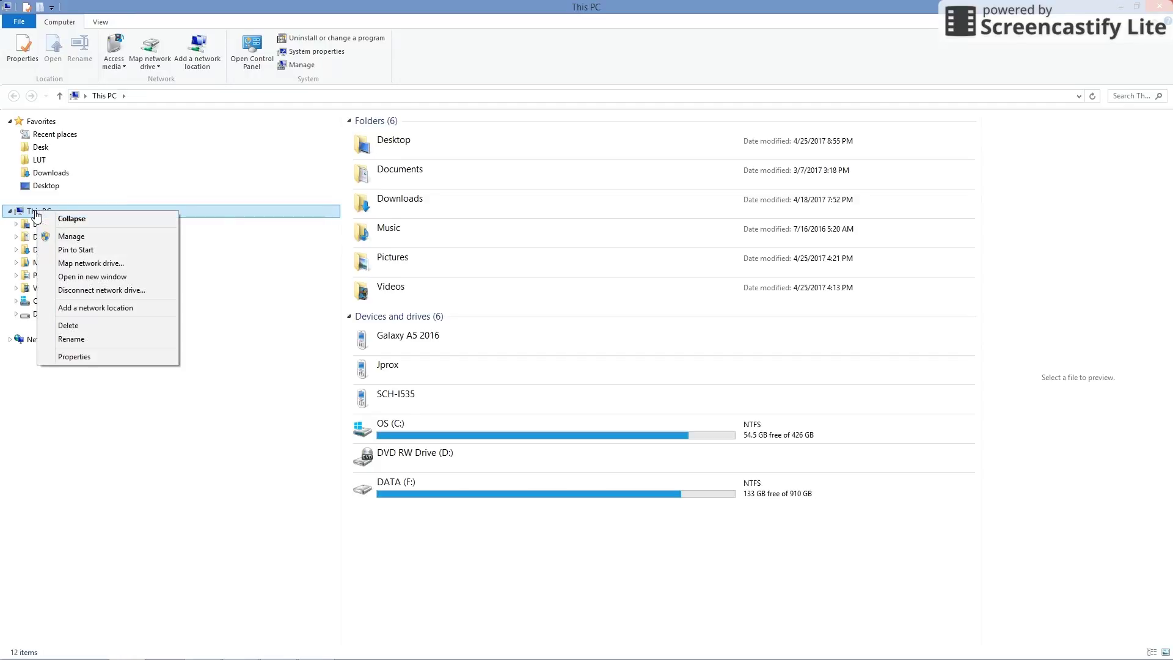
click(89, 357)
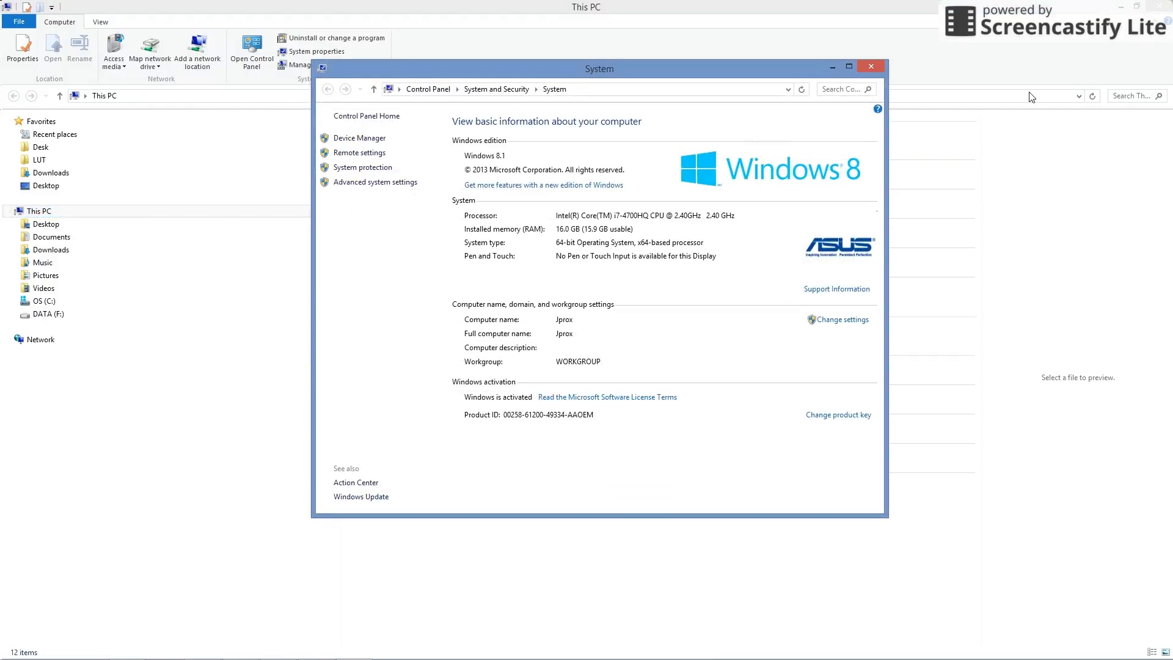
click(1121, 6)
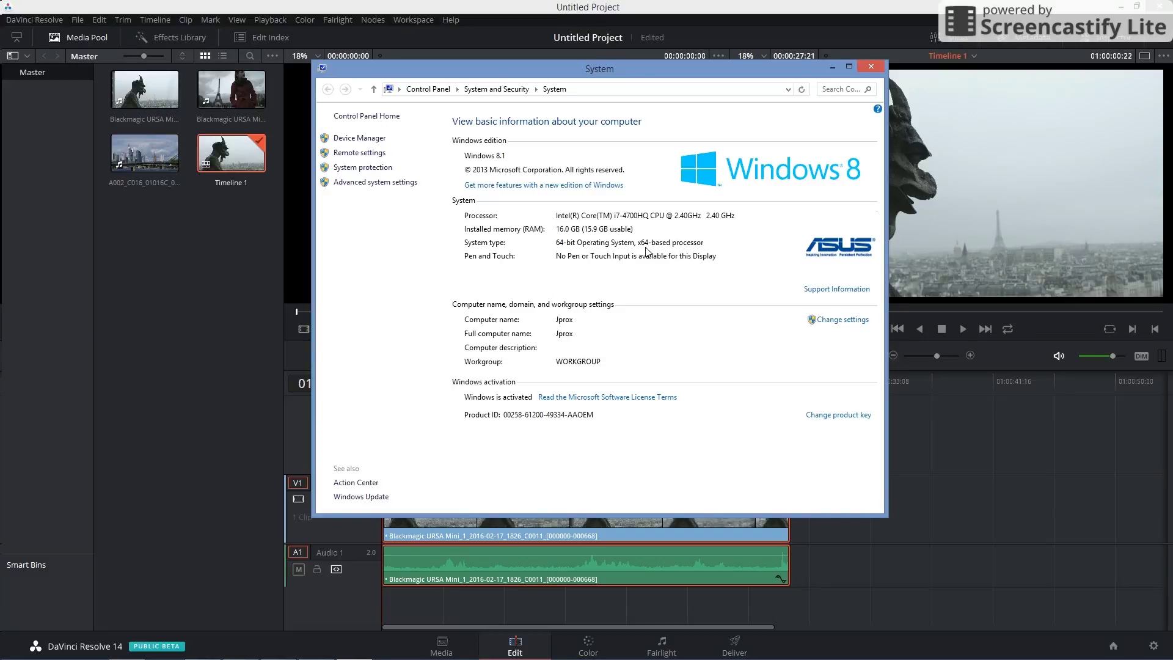
Close the System window, play the gargoyle clip on Timeline 1, then scrub back
click(871, 67)
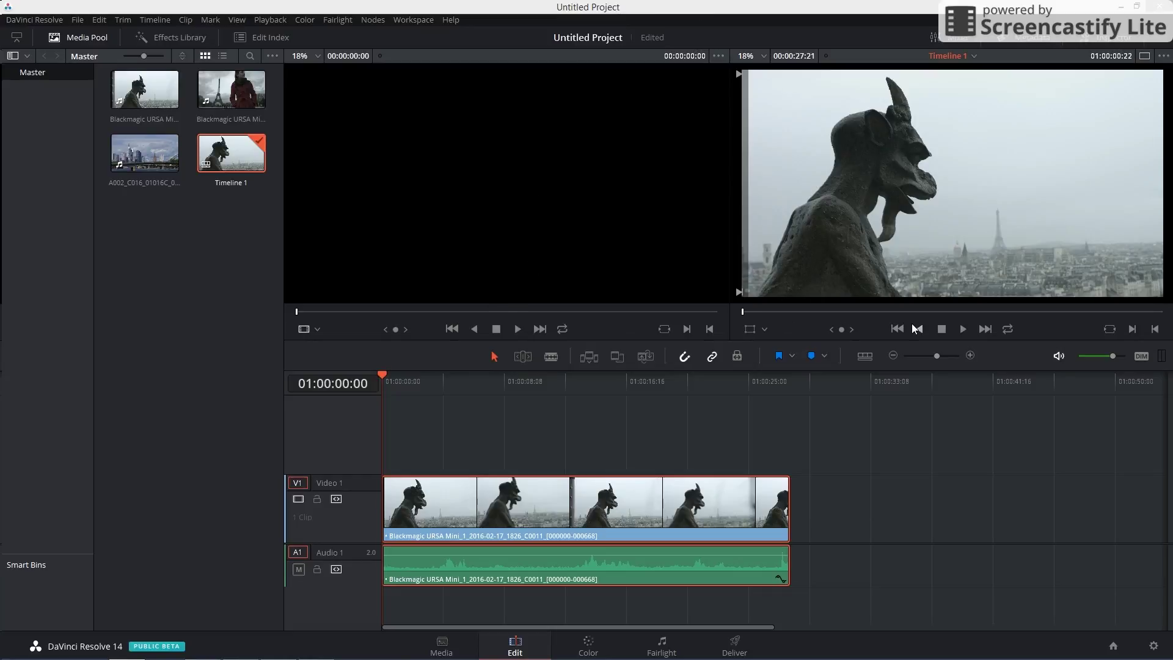
click(948, 329)
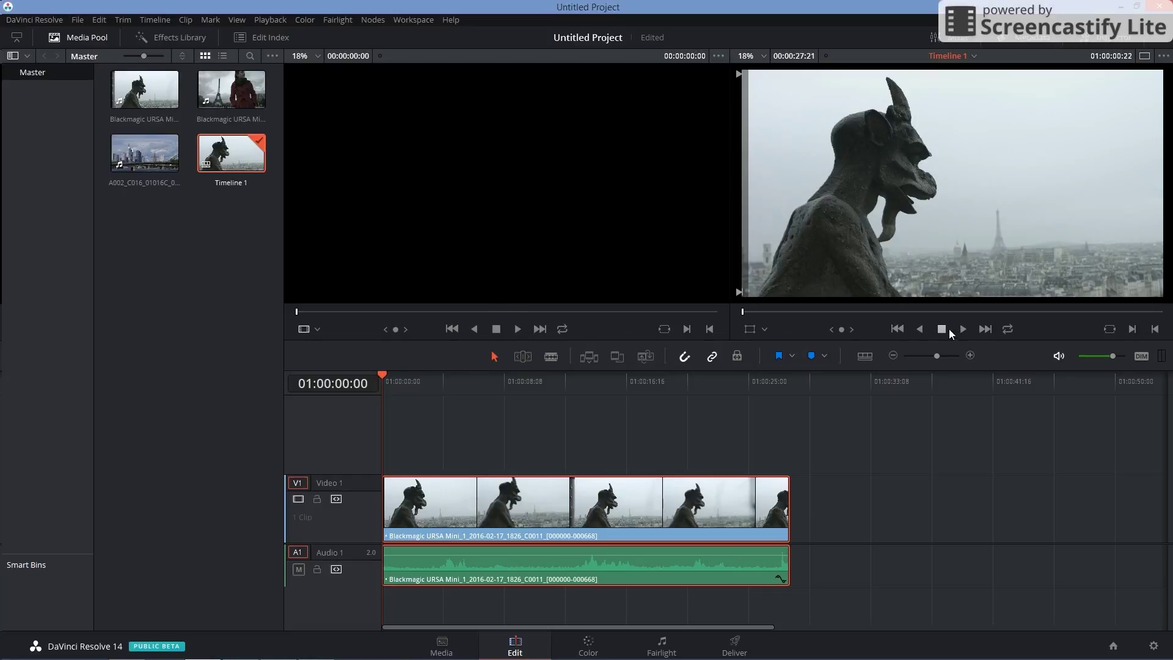
click(964, 329)
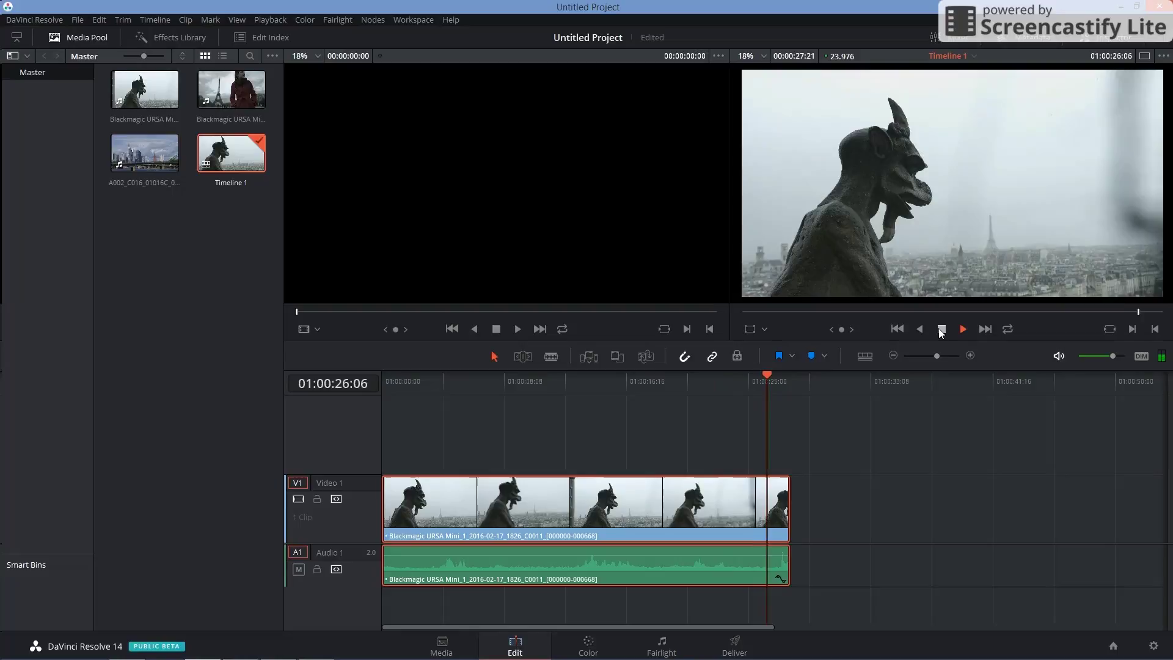
click(939, 328)
drag(681, 383, 646, 387)
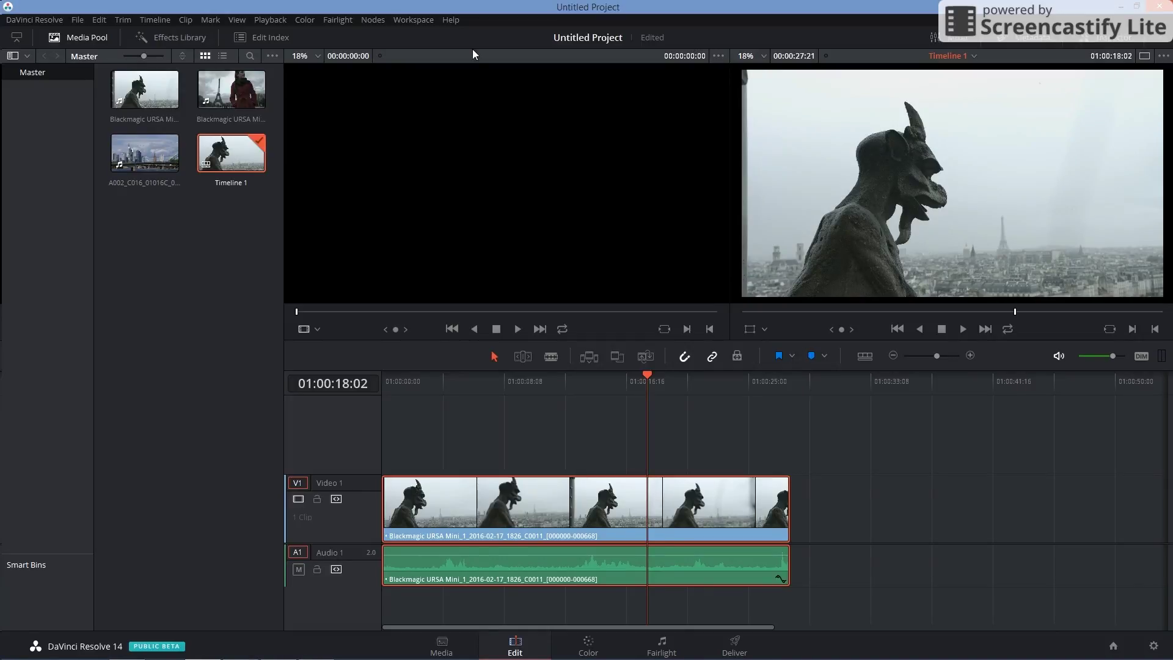
Turn off Playback > Use Optimized Media If Available
click(400, 19)
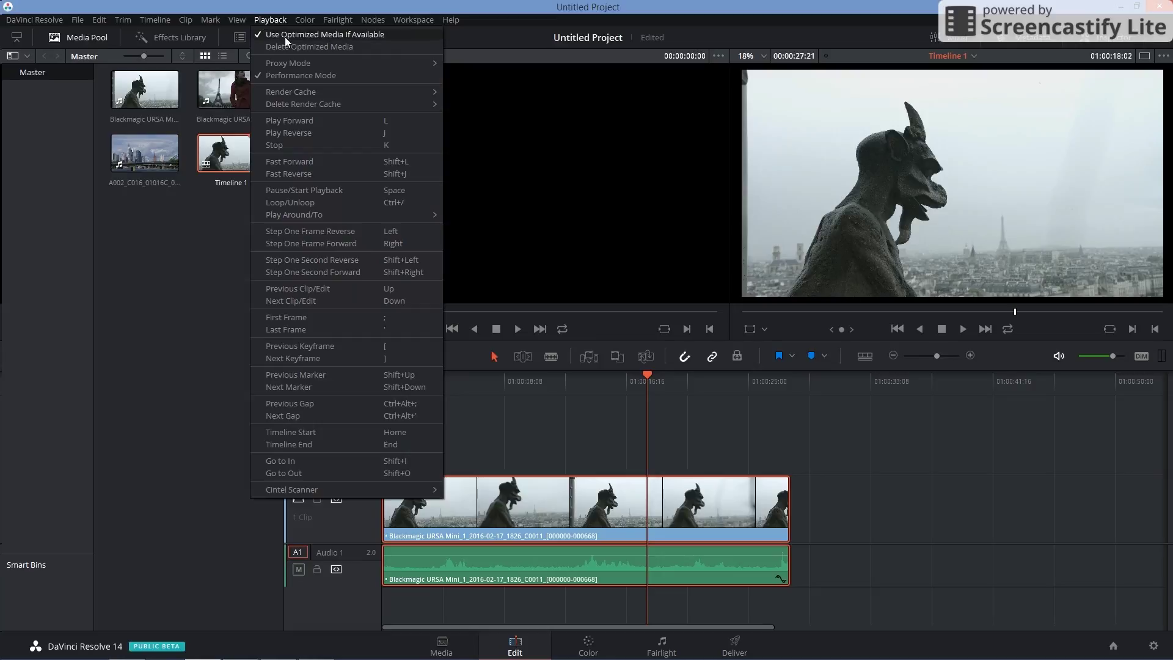
click(285, 37)
click(278, 20)
click(278, 21)
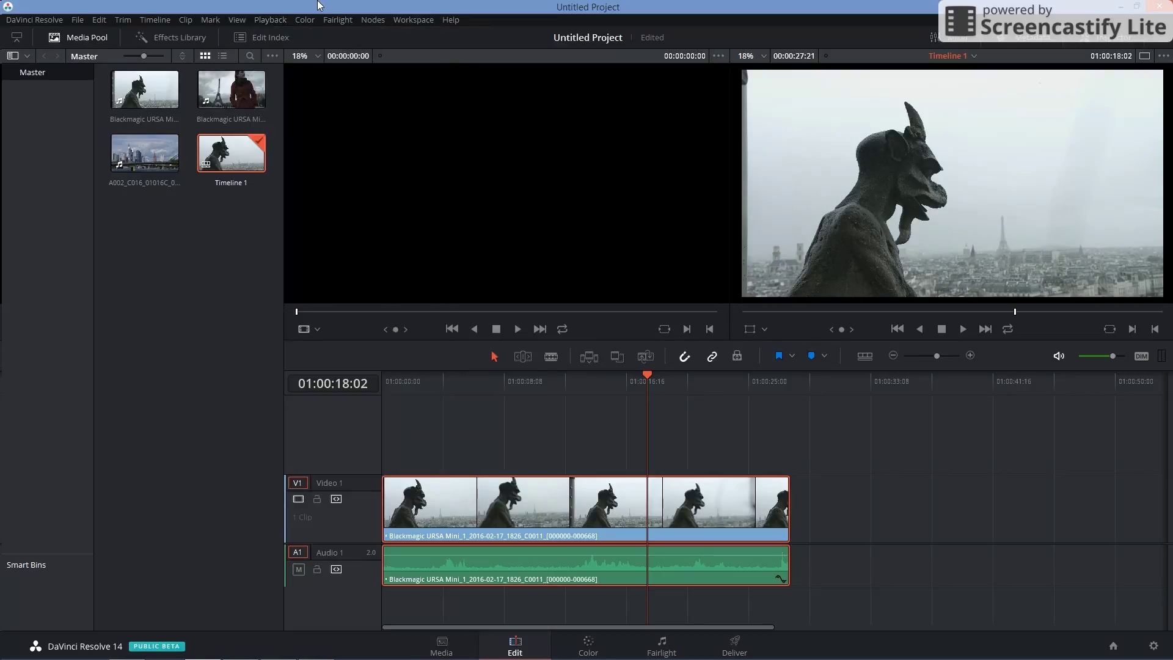
click(276, 22)
click(276, 24)
Replay the gargoyle clip from the start of the timeline and stop it
drag(480, 376, 317, 383)
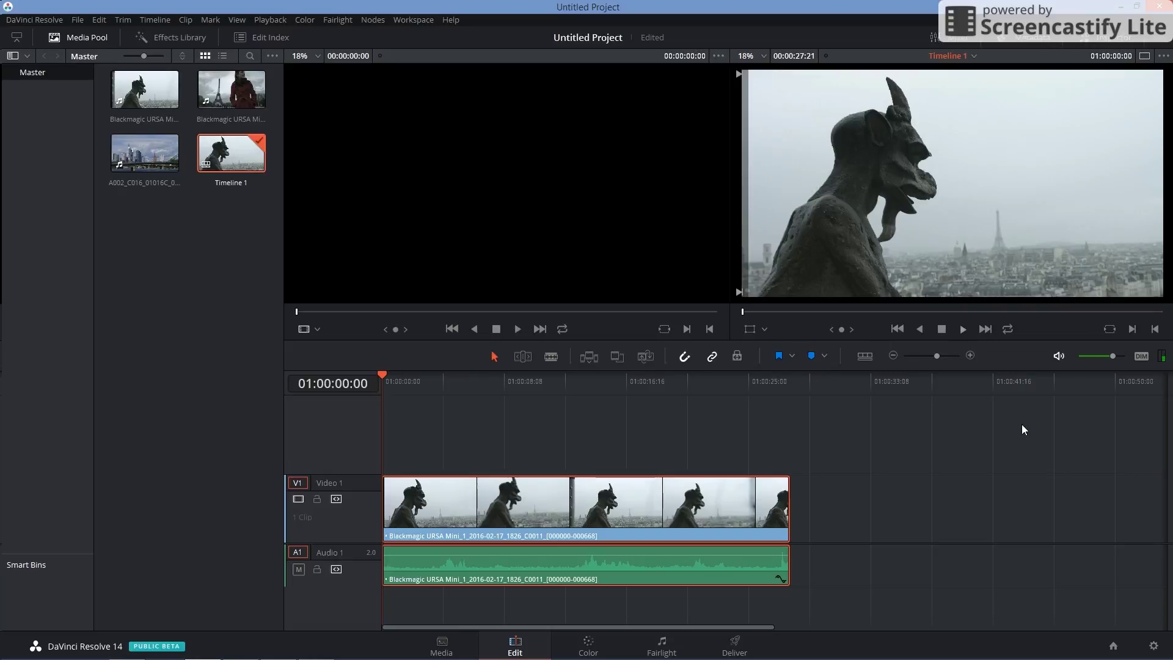
key(space)
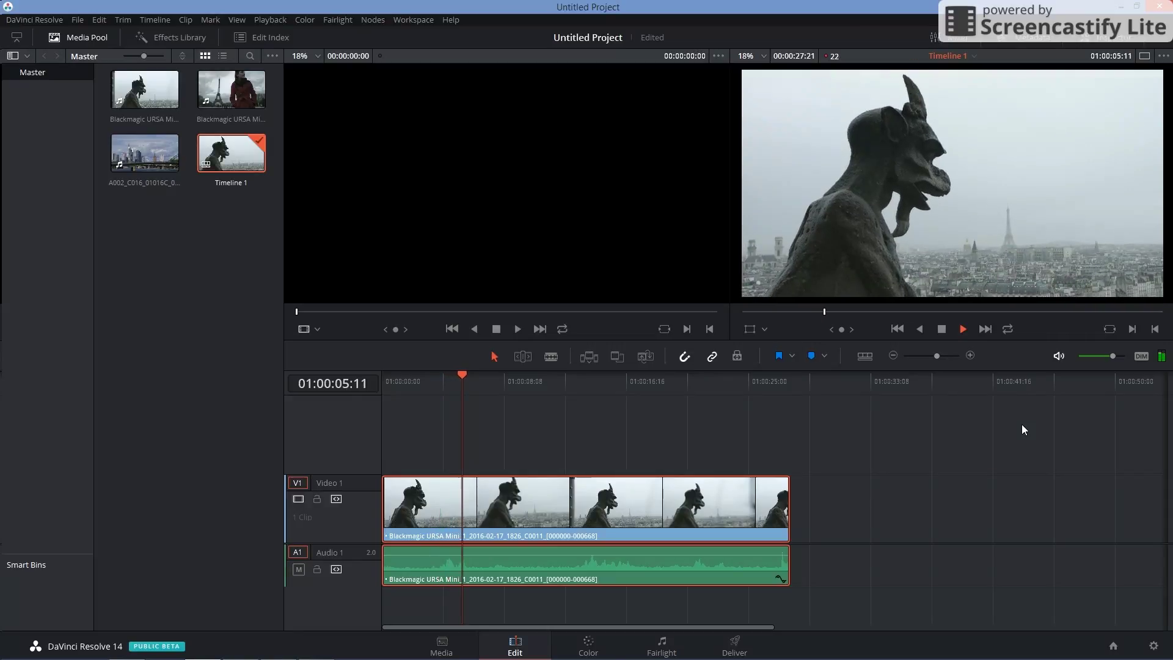
click(943, 329)
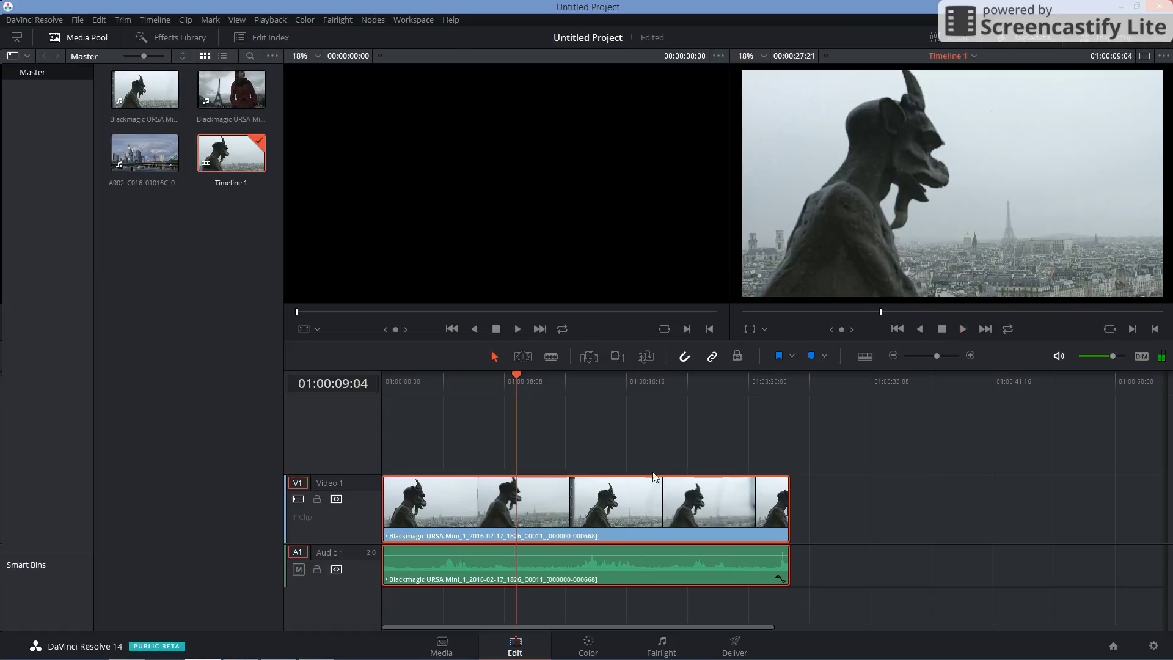
Replace the gargoyle clip with the Eiffel Tower clip on V1 and play it to 01:00:16:03
key(Delete)
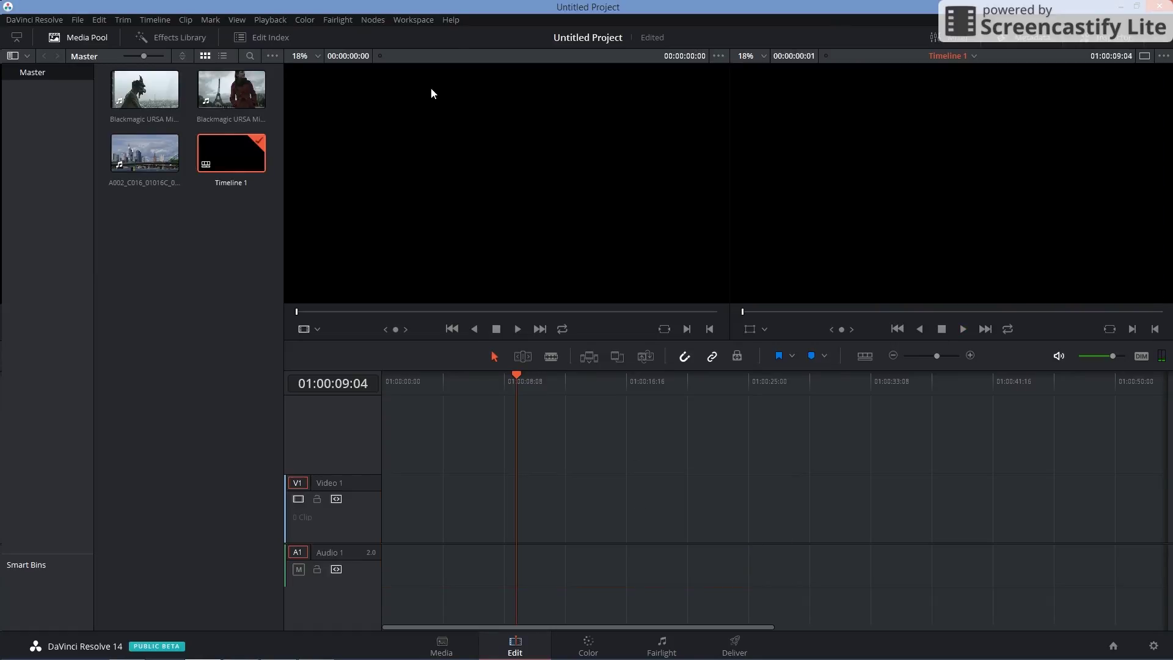
drag(231, 89, 428, 508)
key(Home)
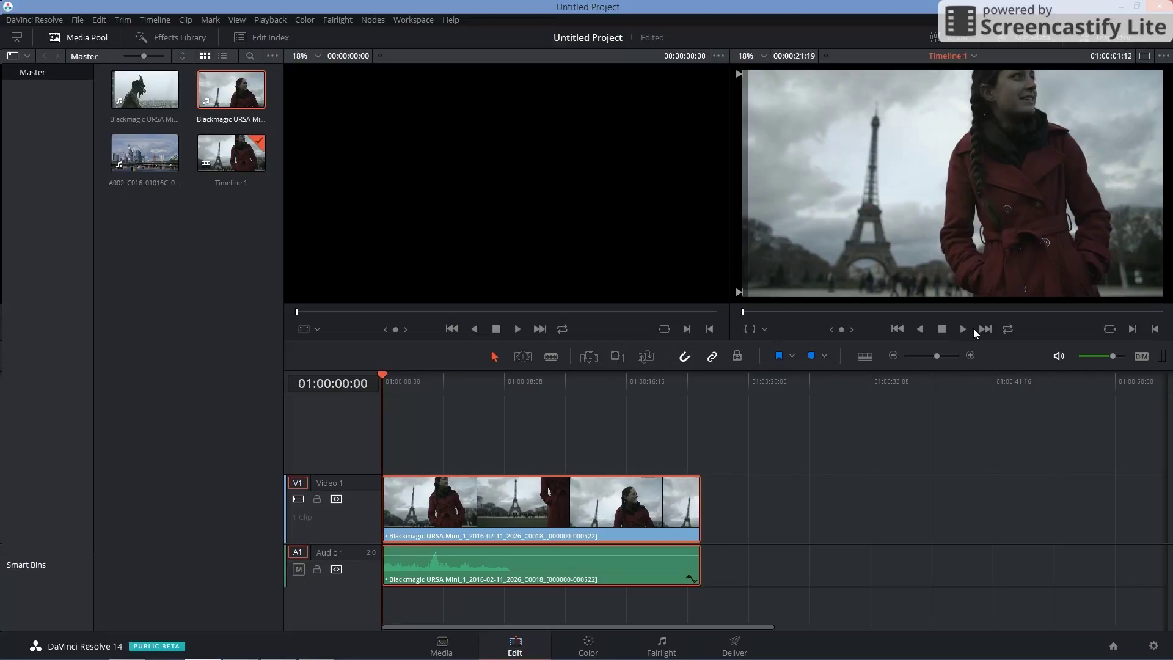
click(973, 328)
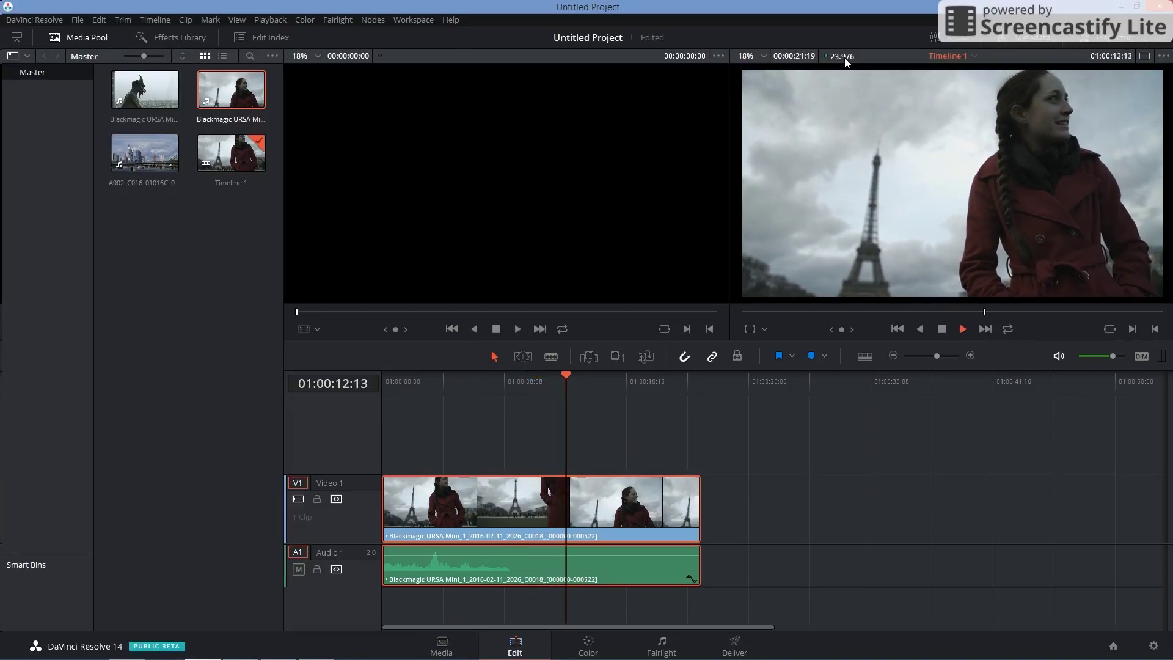
click(943, 330)
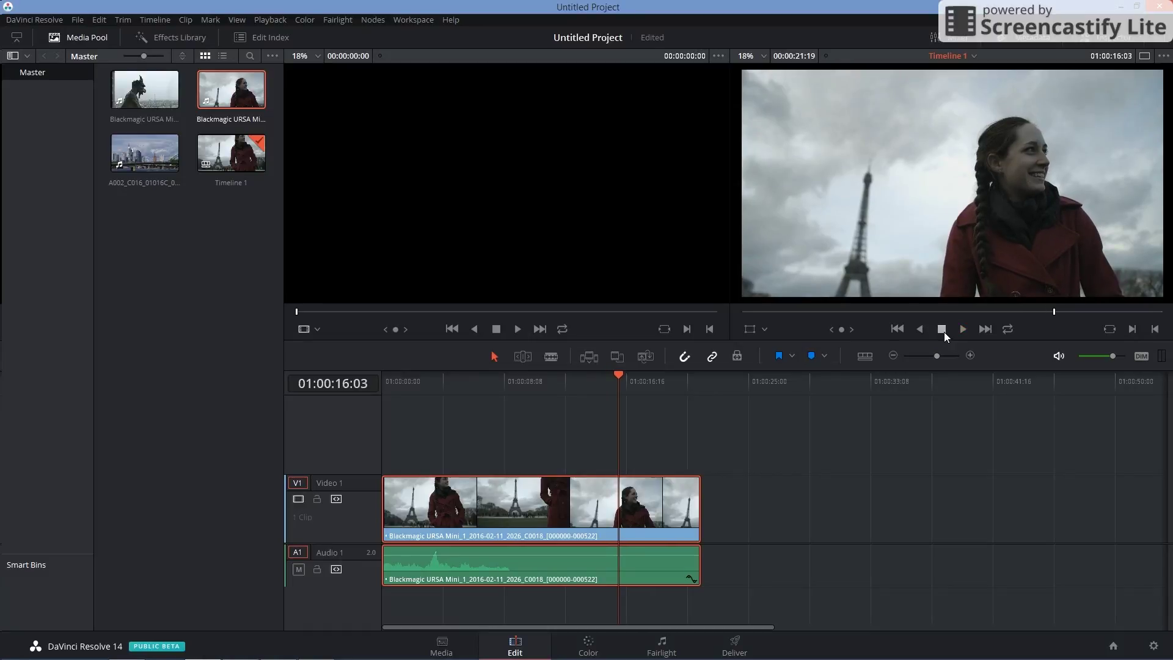
Swap in RED clip A002_C016_01016C_001, zoom the timeline out, and play it from the start
key(Delete)
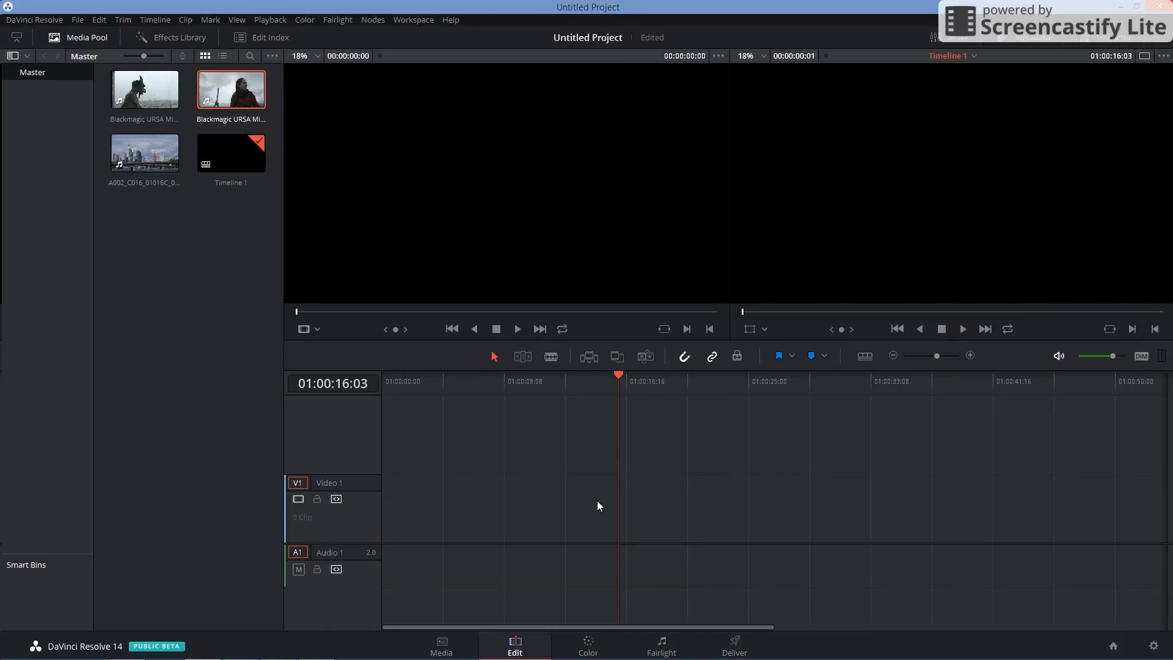
drag(145, 152, 410, 502)
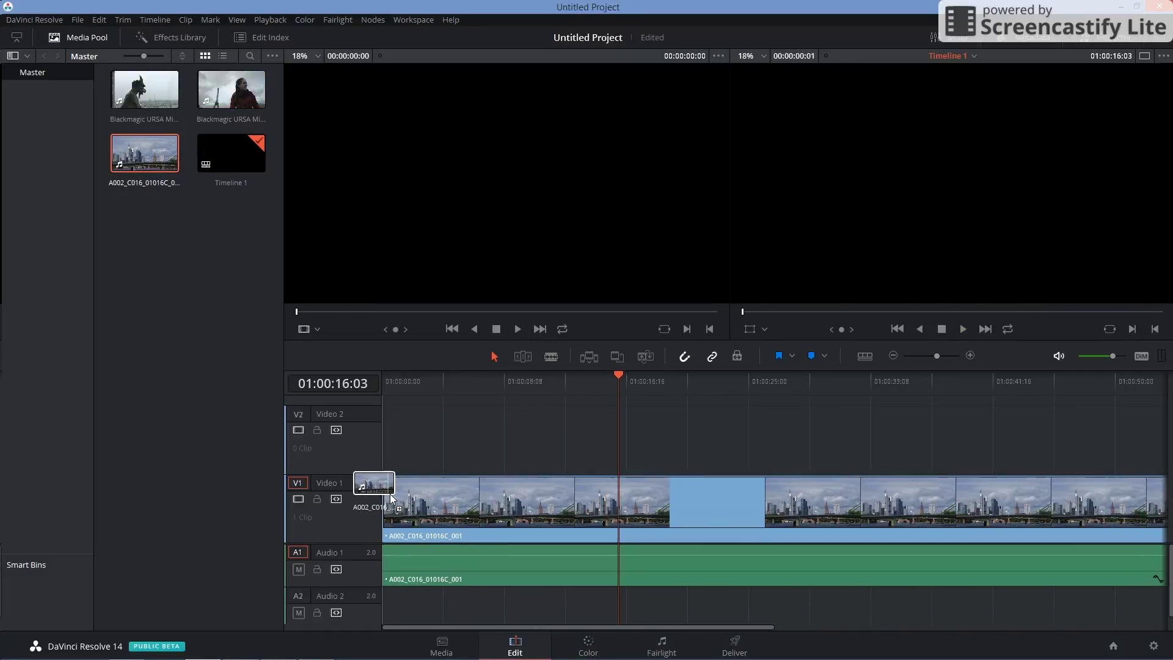
key(End)
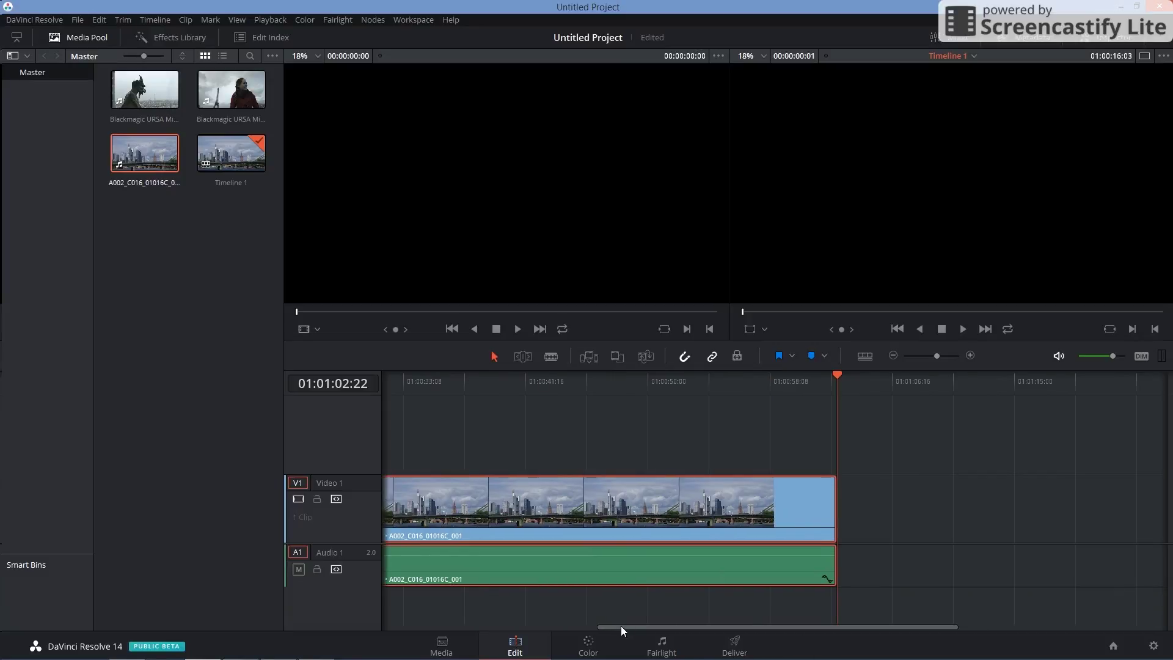
drag(621, 625, 383, 620)
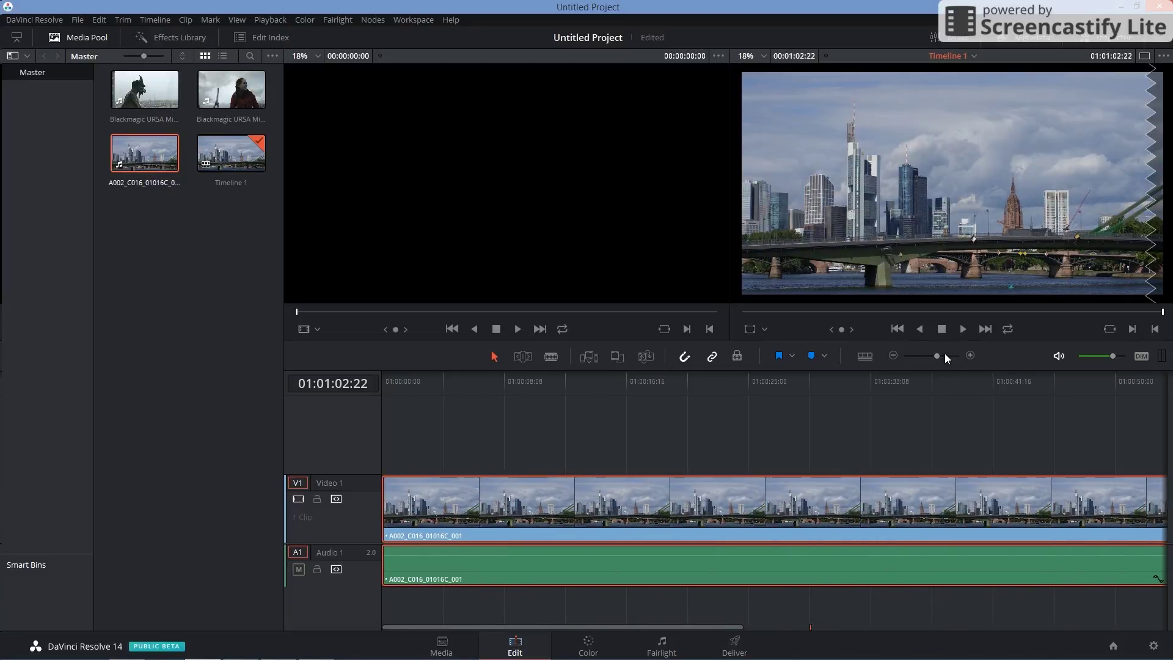
click(893, 356)
click(892, 356)
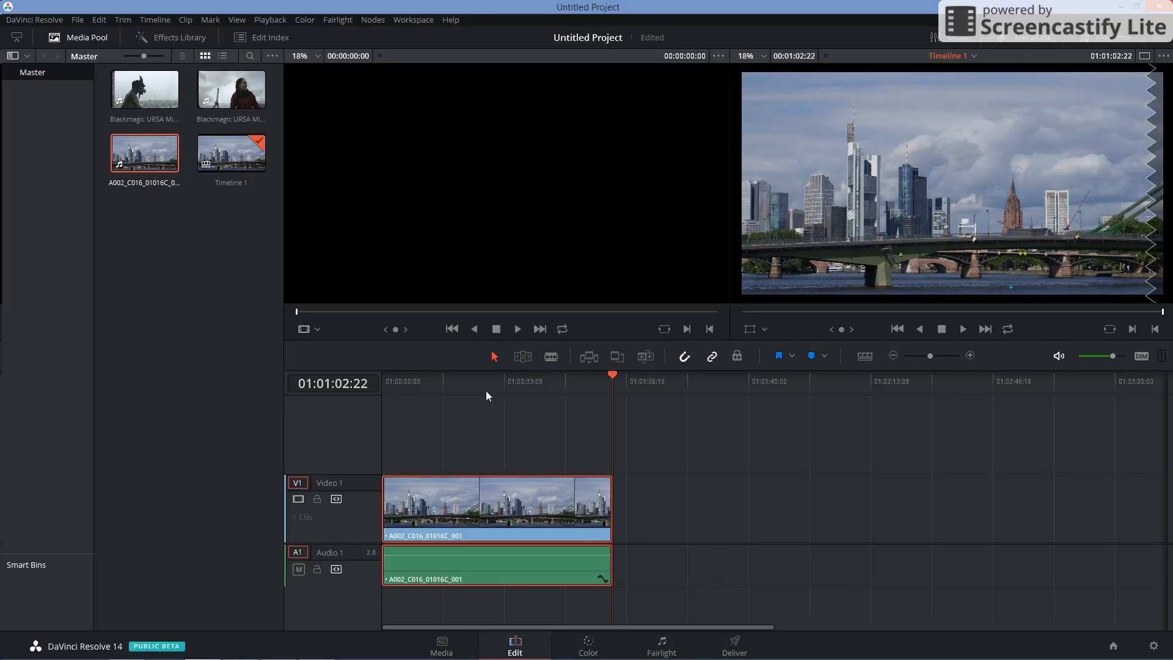
key(Home)
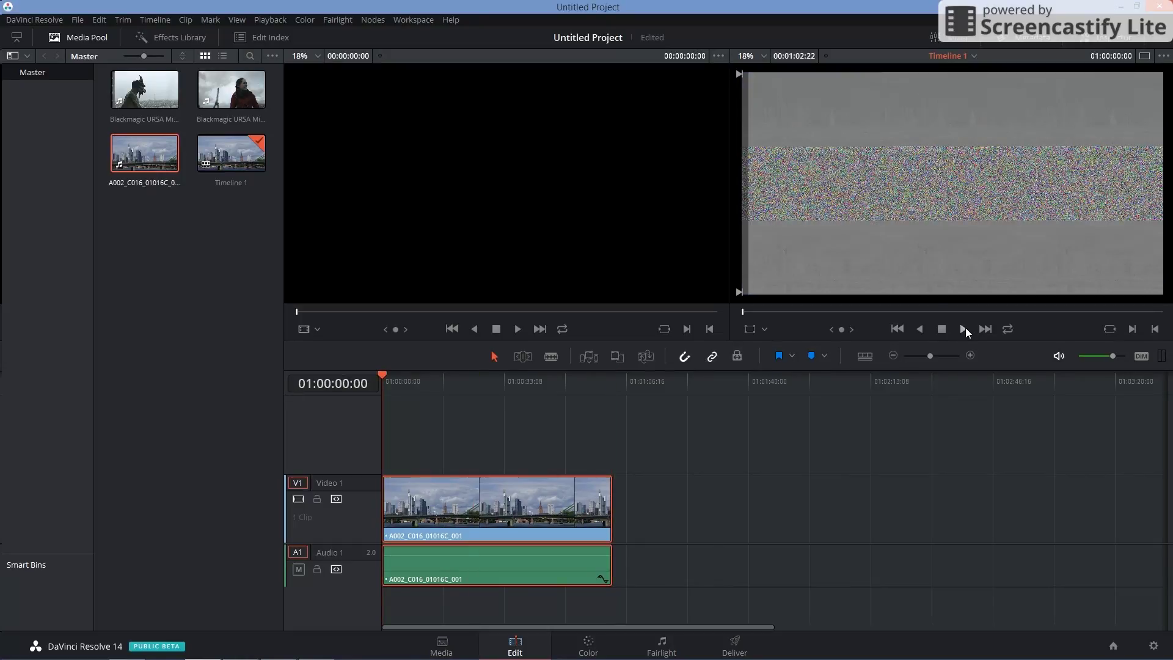
click(965, 329)
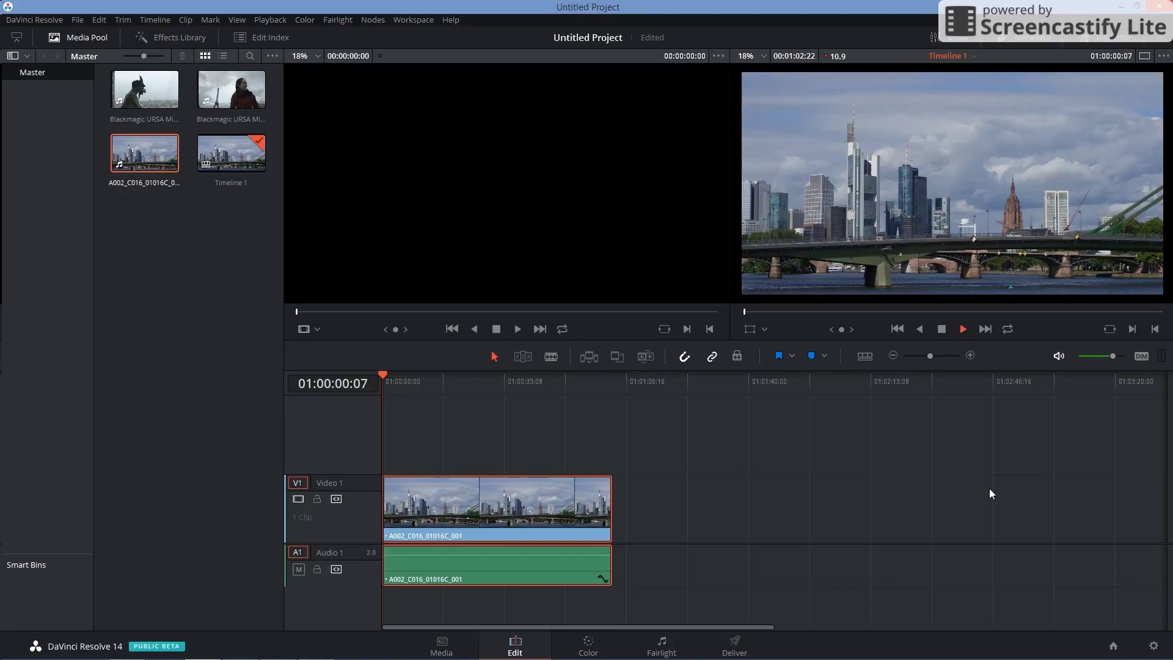